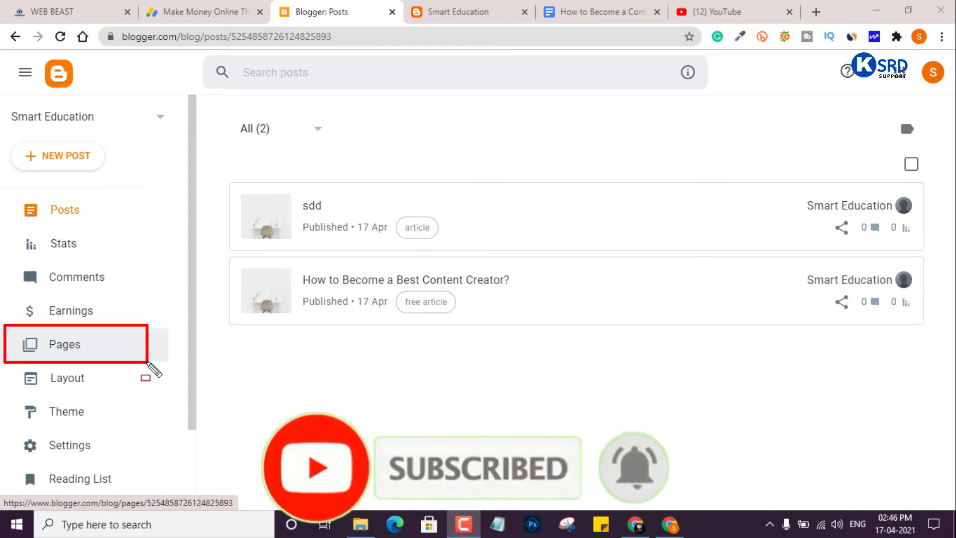
- Switch from the Blogger posts list to the 'How to Become a Cont…' Google Docs article
key(Escape)
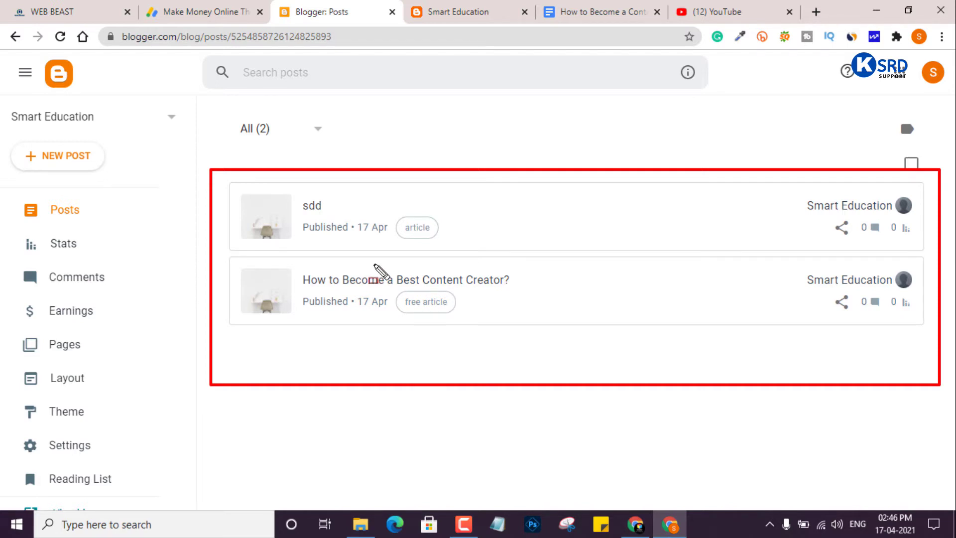
click(572, 10)
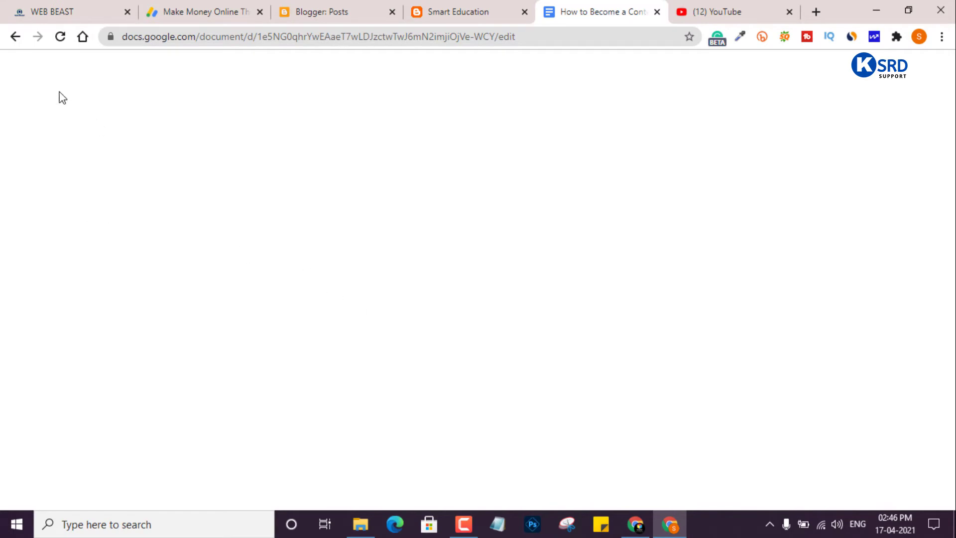
- Skim the article's sections, including 'Who is the best content creator?' and 'How does a content creator charge?'
key(ctrl+a)
scroll(482, 357, down, 2)
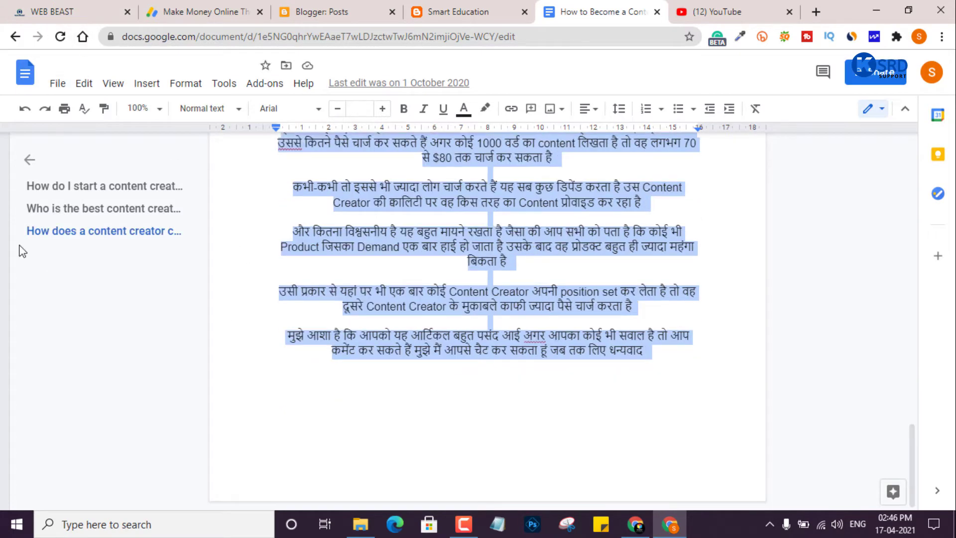
click(126, 208)
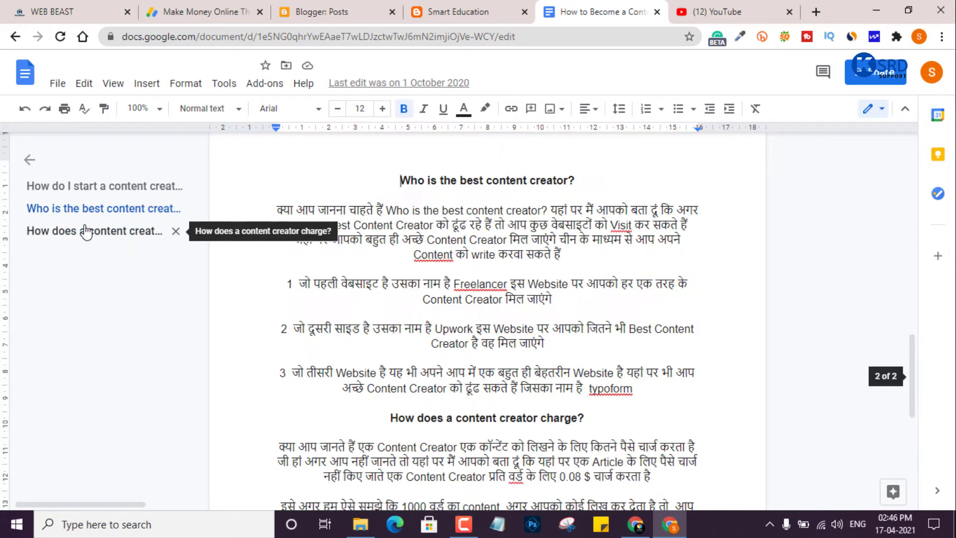
click(86, 232)
click(125, 208)
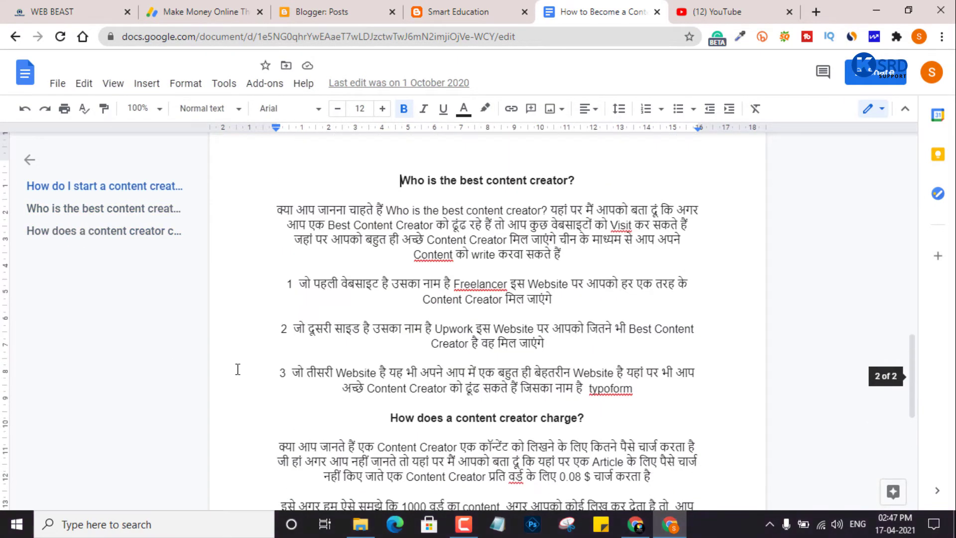
click(321, 11)
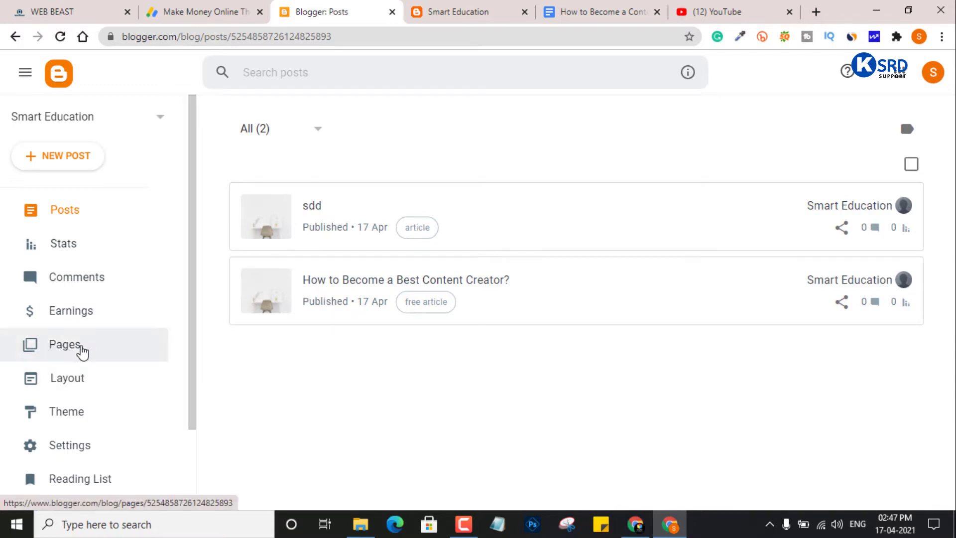
- Show the Smart Education blog's Pages list, which has no pages yet
click(58, 346)
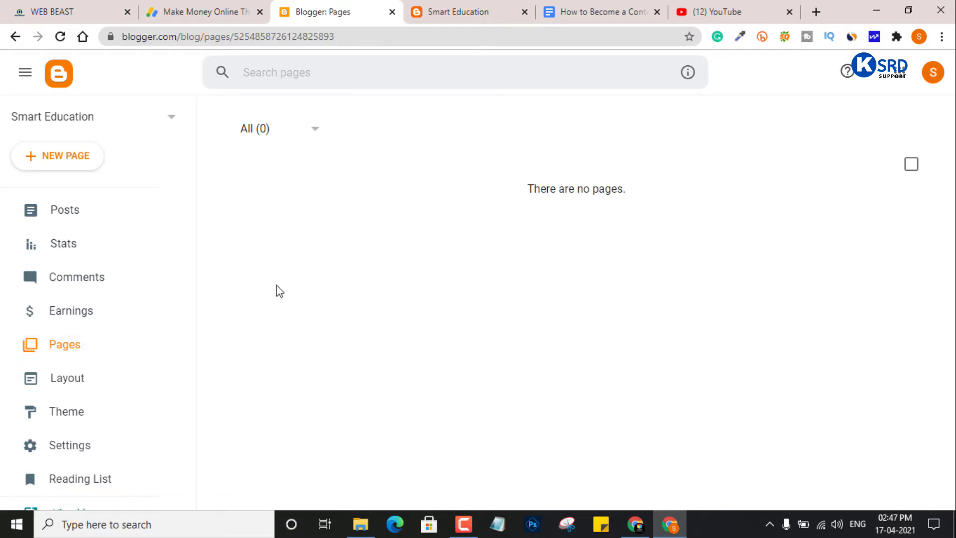
click(73, 217)
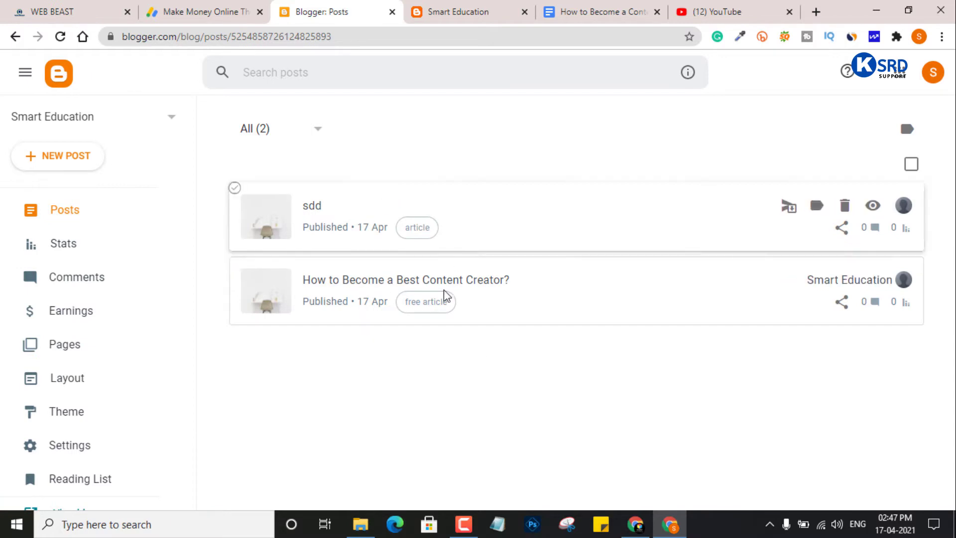
click(64, 351)
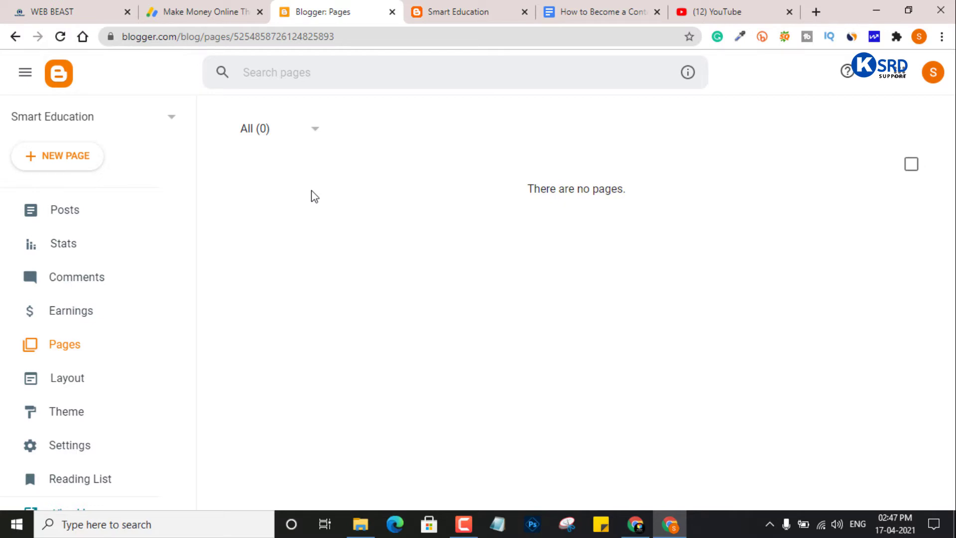
- Scroll through Web Beast's YouTube sponsorship article as a finished-blog example, then return to the top
click(70, 10)
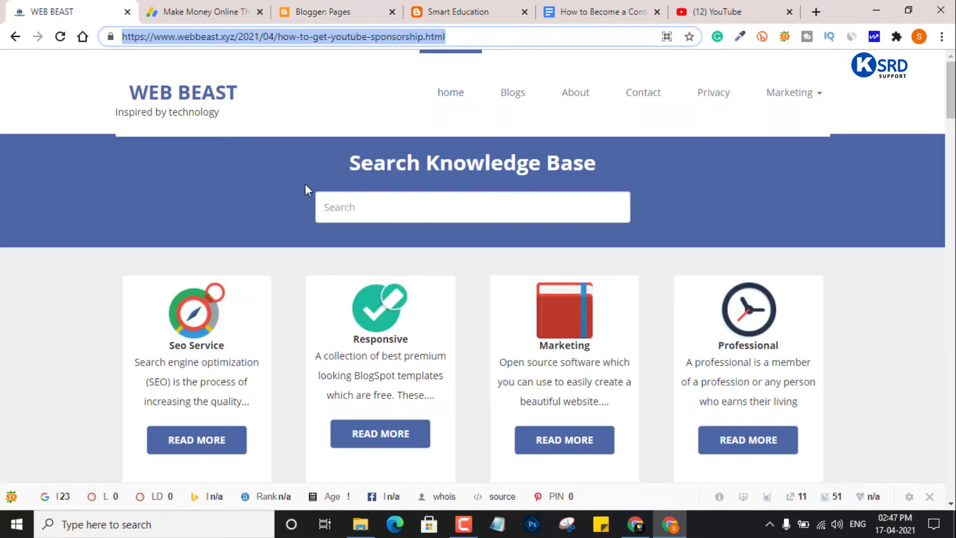
scroll(613, 366, down, 3)
scroll(613, 366, down, 20)
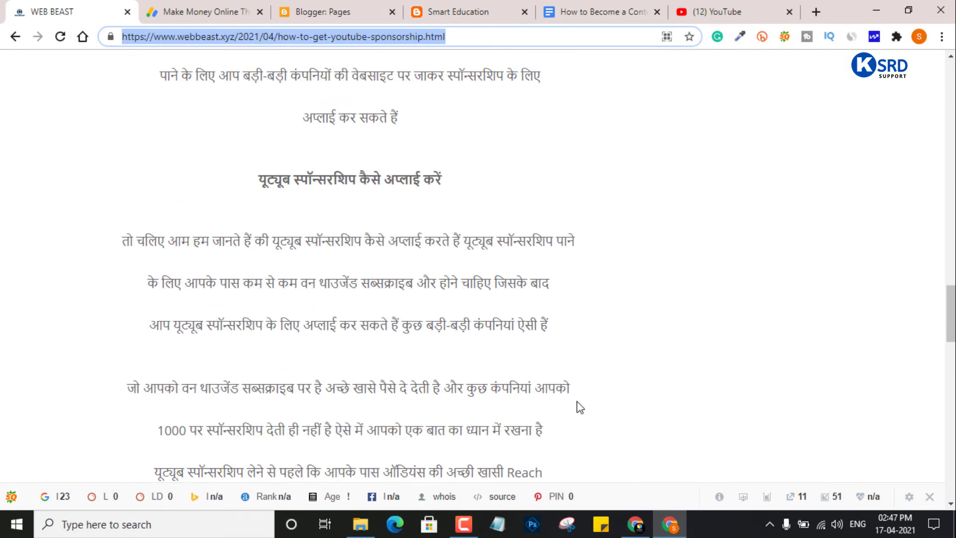
scroll(587, 418, down, 15)
scroll(842, 348, up, 12)
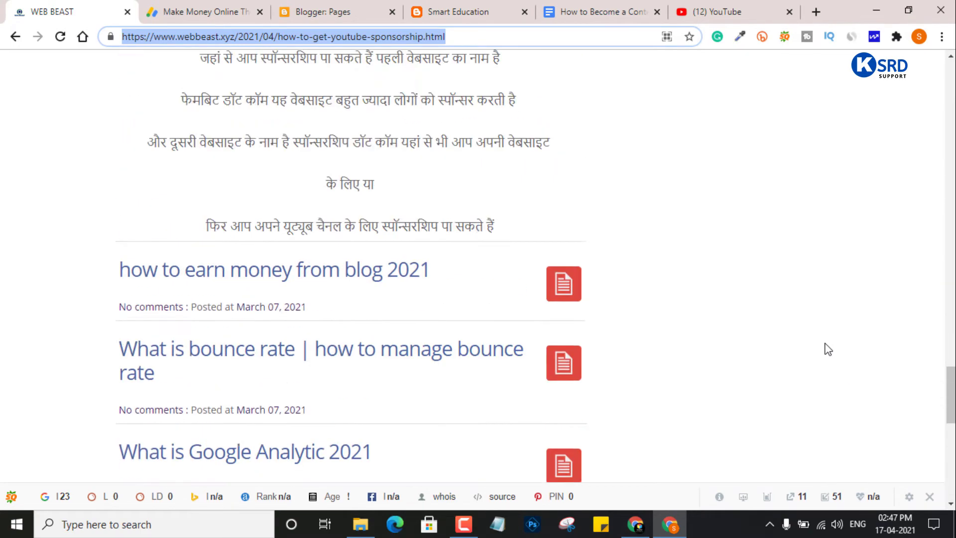
drag(951, 379, 782, 193)
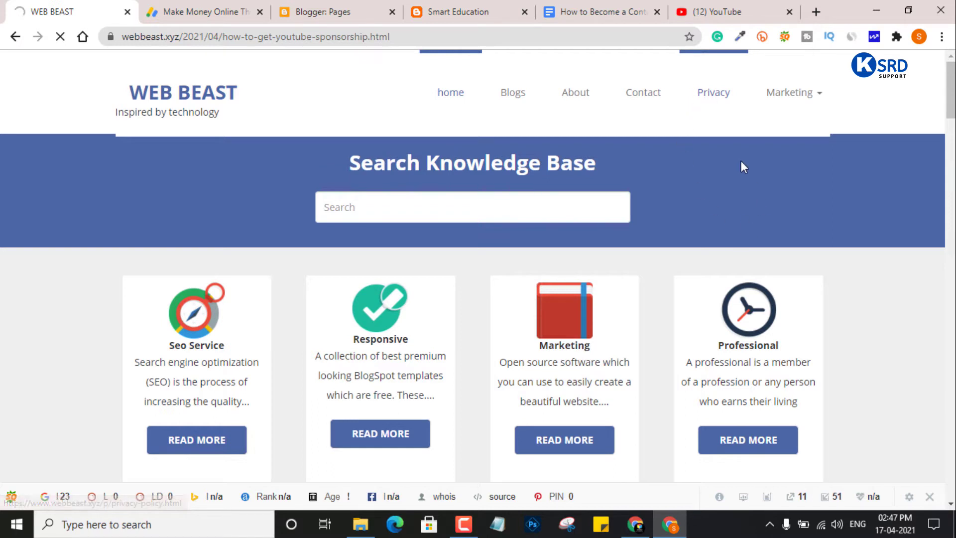
- Open Web Beast's Privacy Policy page and scroll through its opening sections
click(719, 91)
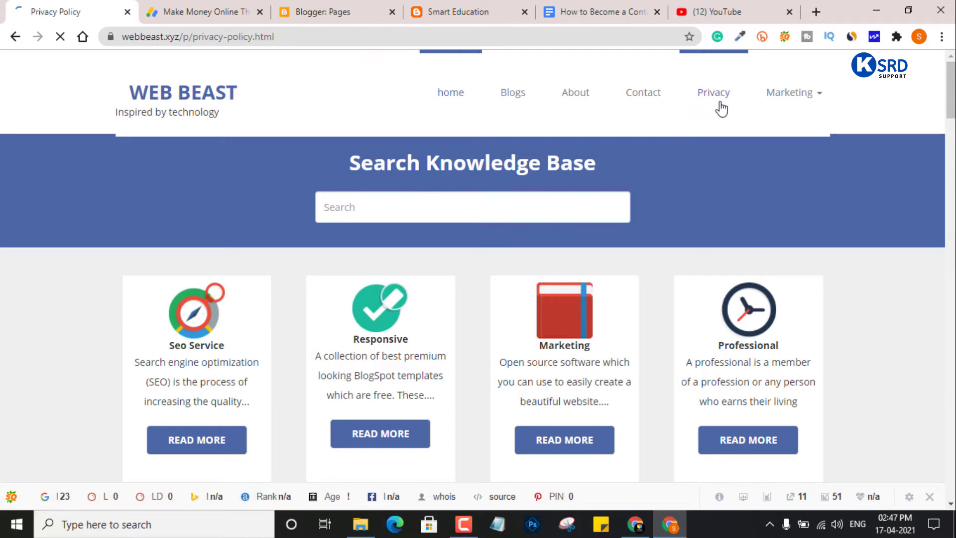
scroll(396, 274, down, 5)
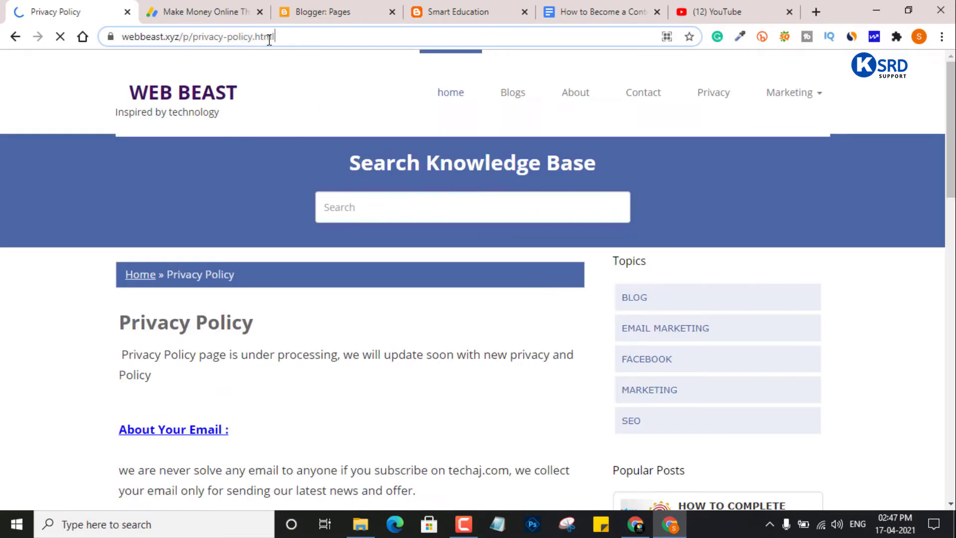
drag(315, 40, 217, 37)
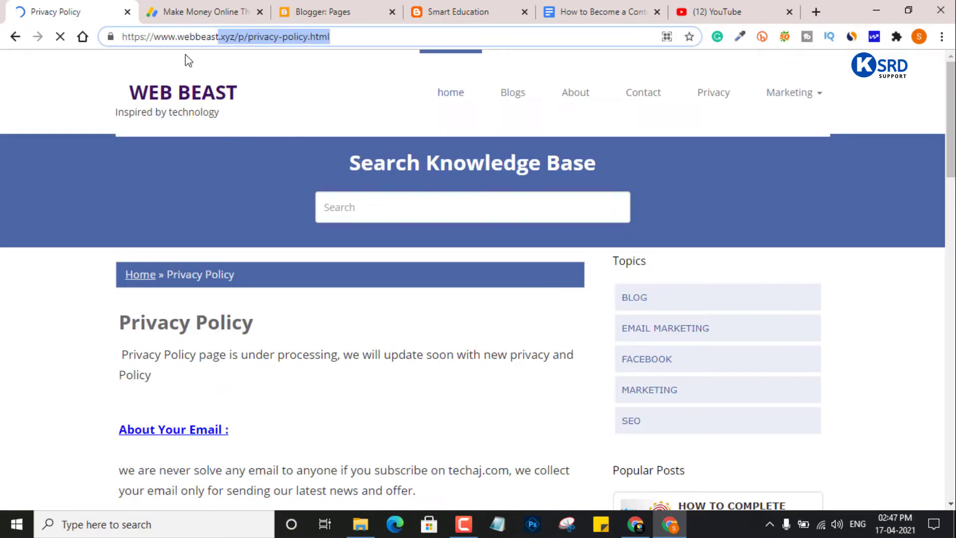
click(274, 78)
scroll(338, 285, down, 10)
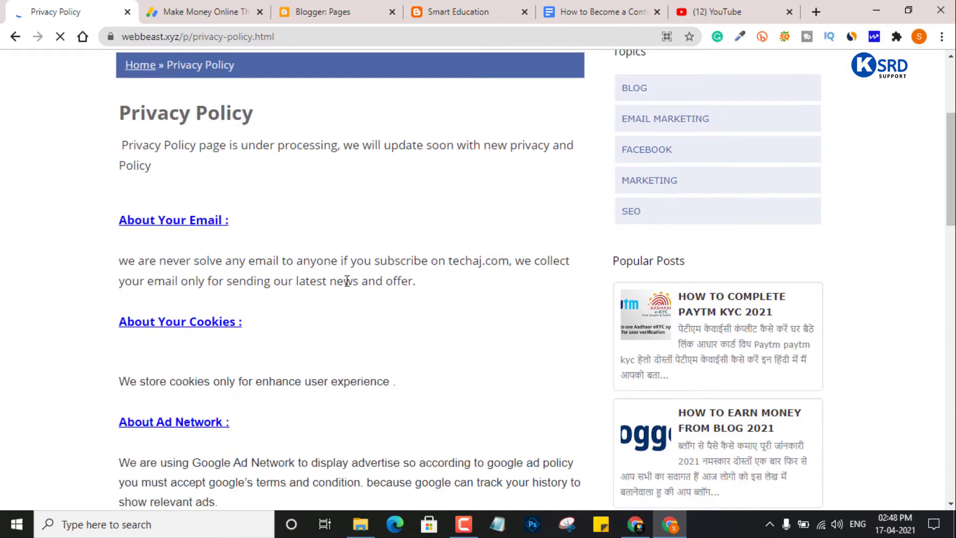
scroll(309, 262, down, 8)
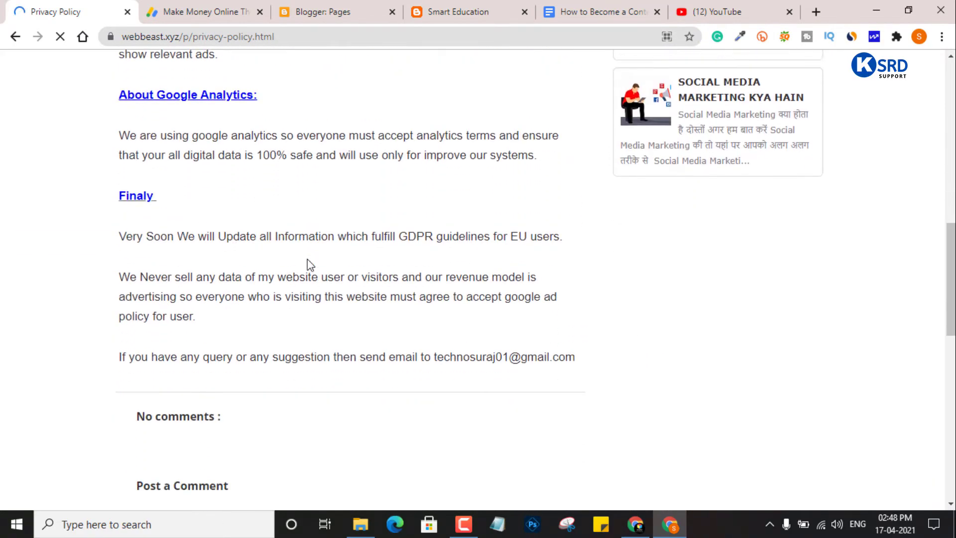
scroll(298, 268, up, 9)
scroll(247, 289, up, 8)
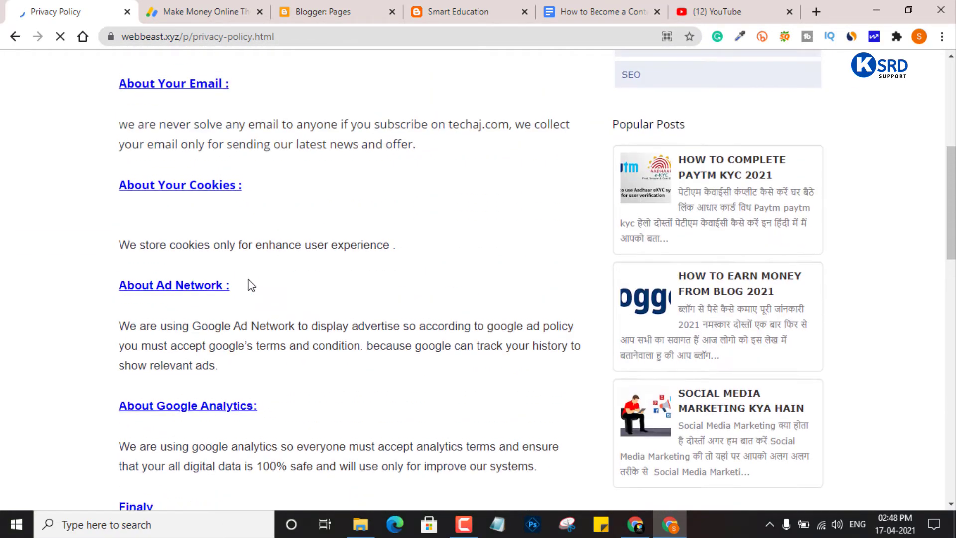
scroll(273, 295, down, 3)
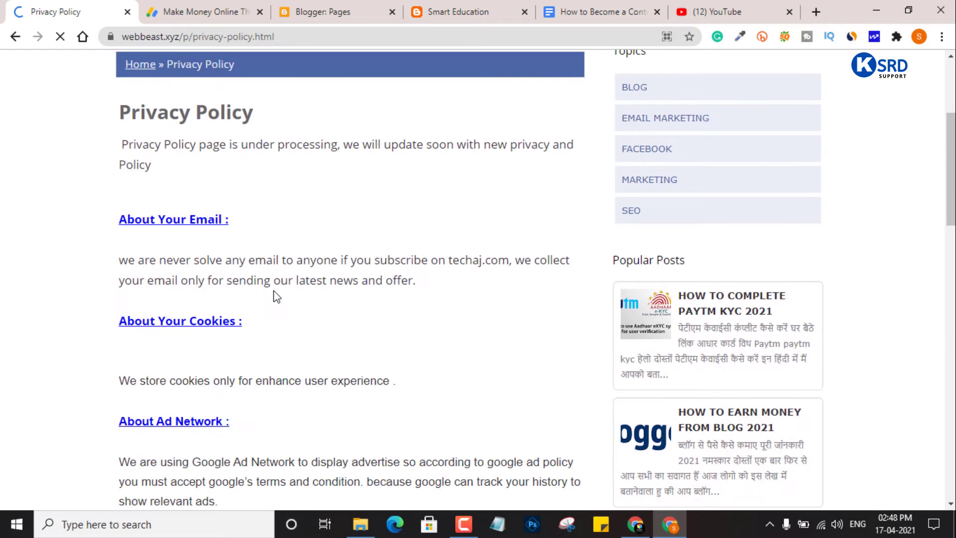
scroll(185, 272, up, 2)
- Highlight the Privacy Policy title and first paragraph, then review the remaining sections and return to the top
drag(110, 182, 242, 238)
click(247, 241)
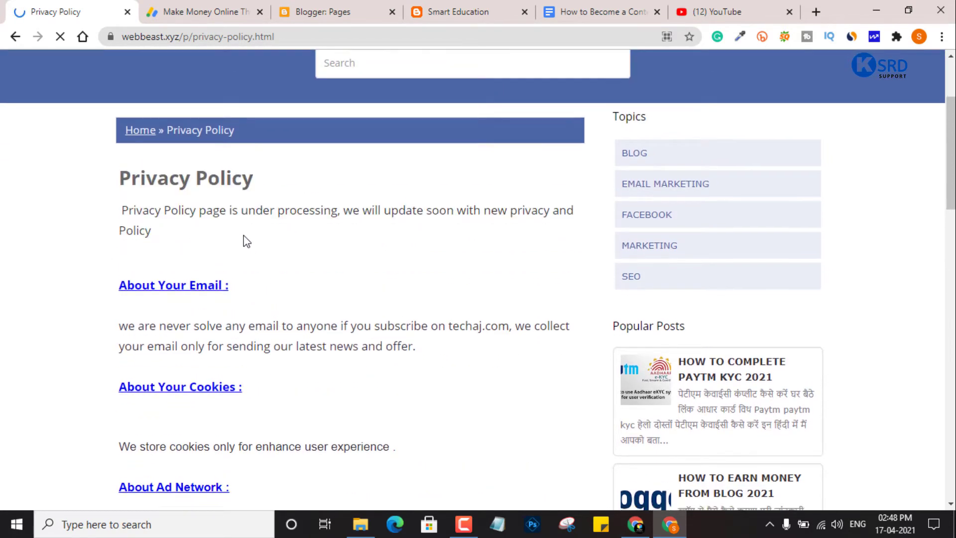
scroll(249, 242, down, 6)
scroll(241, 316, up, 3)
scroll(238, 306, up, 2)
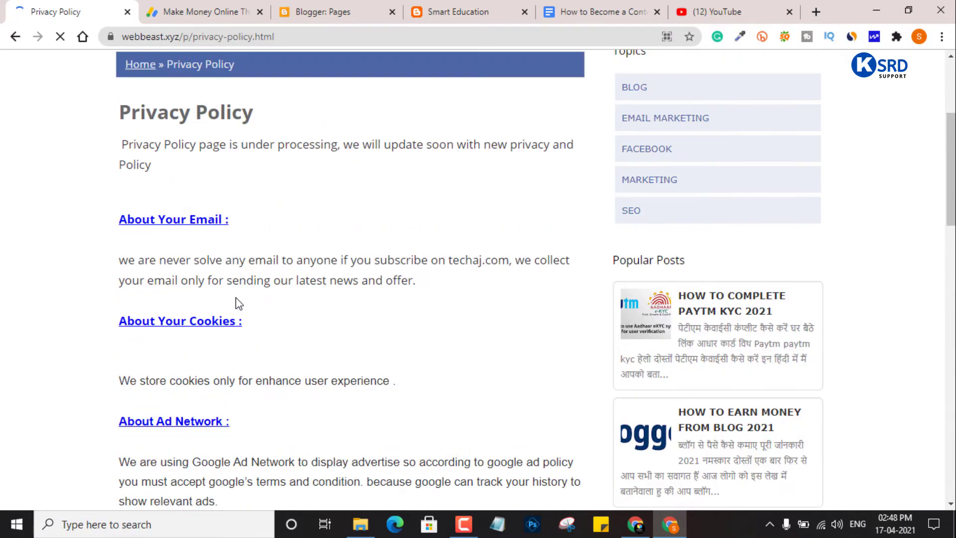
scroll(242, 306, down, 12)
scroll(253, 313, up, 3)
scroll(255, 314, up, 7)
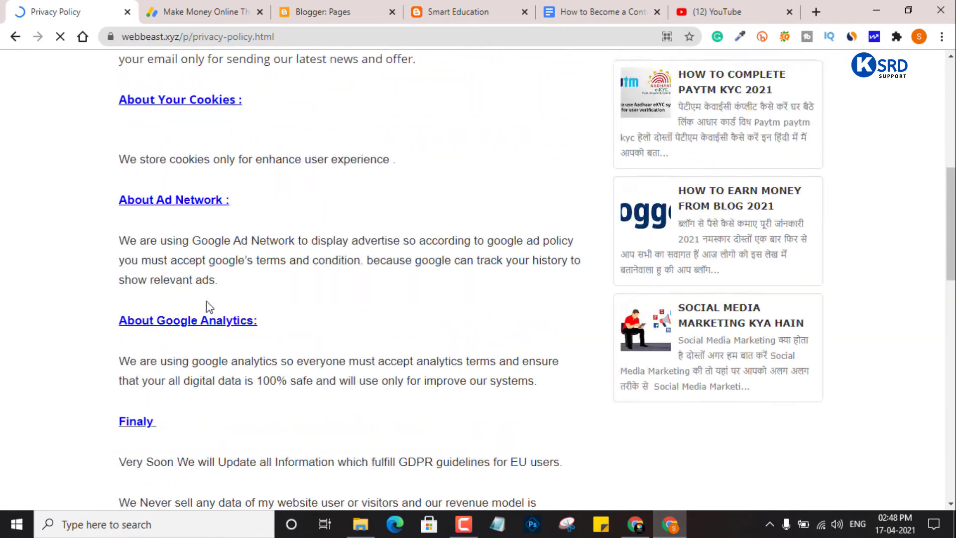
scroll(184, 279, down, 10)
scroll(221, 279, down, 2)
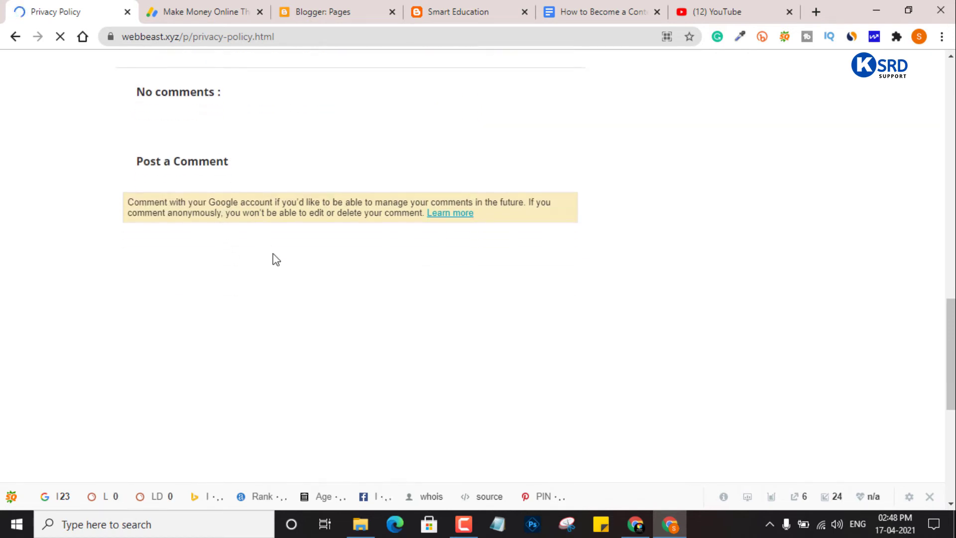
scroll(336, 269, up, 3)
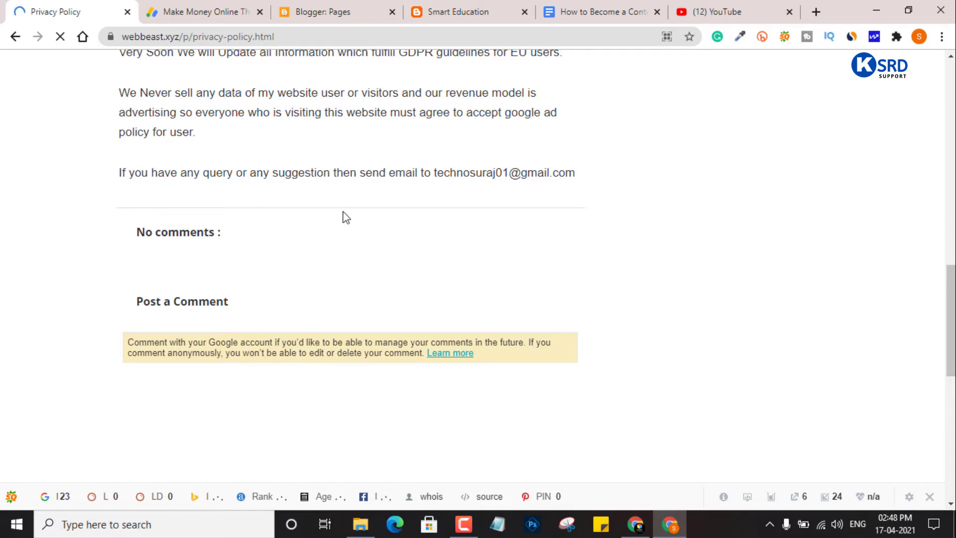
scroll(343, 213, up, 6)
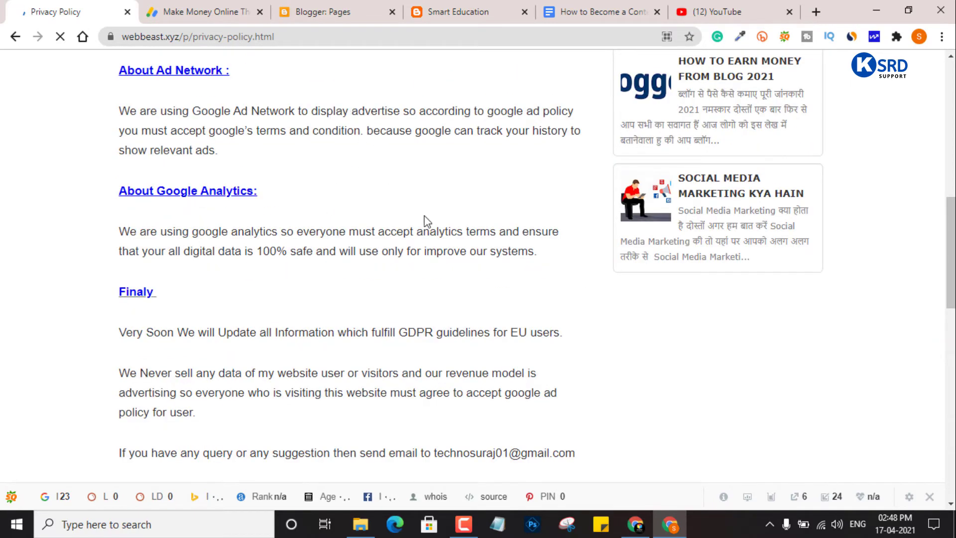
scroll(427, 221, up, 12)
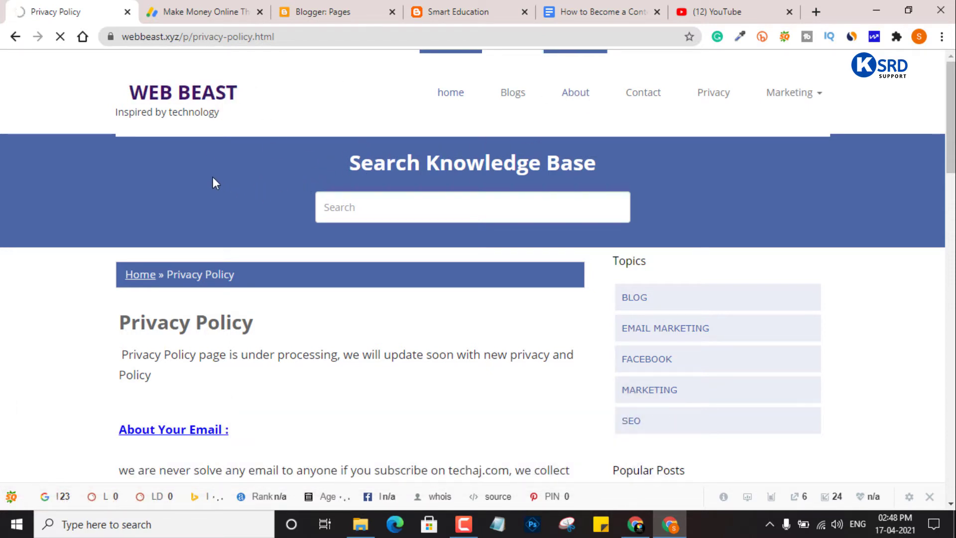
- Return to the Smart Education pages list in Blogger and start a new blank page
click(196, 10)
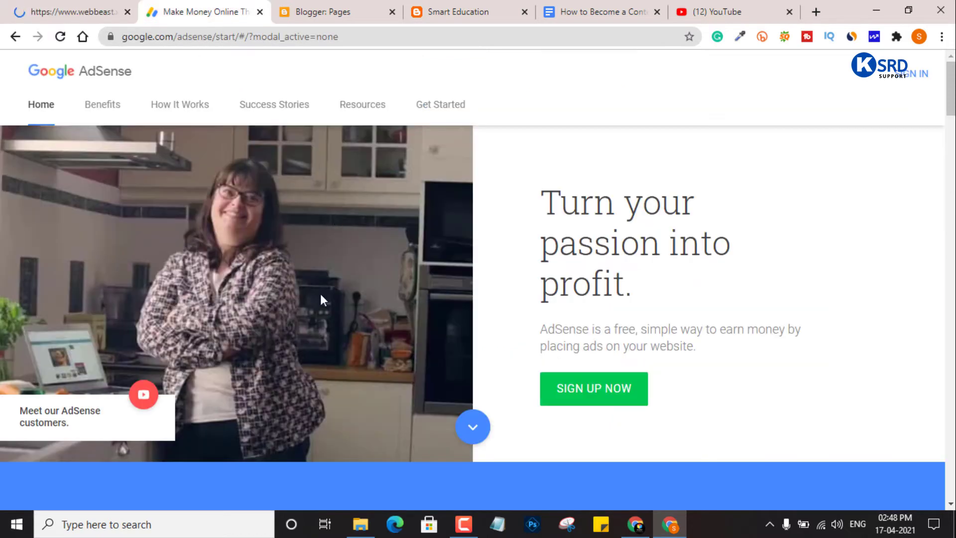
click(323, 6)
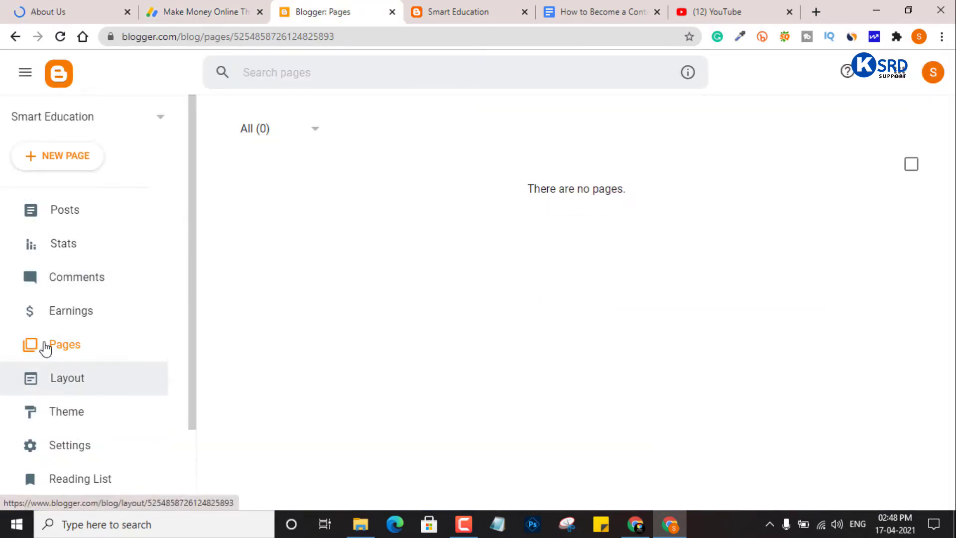
click(61, 162)
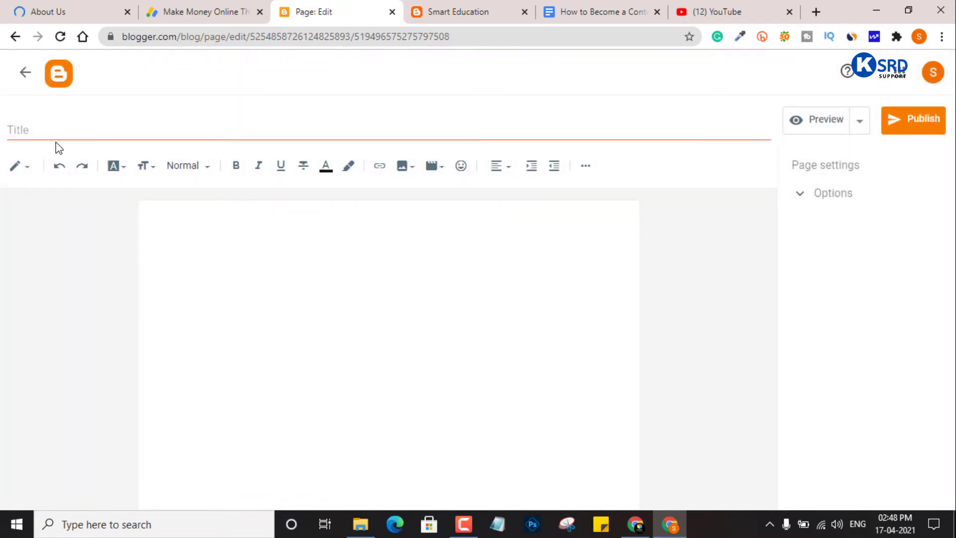
- Title the new page 'About Us' and publish it
click(58, 124)
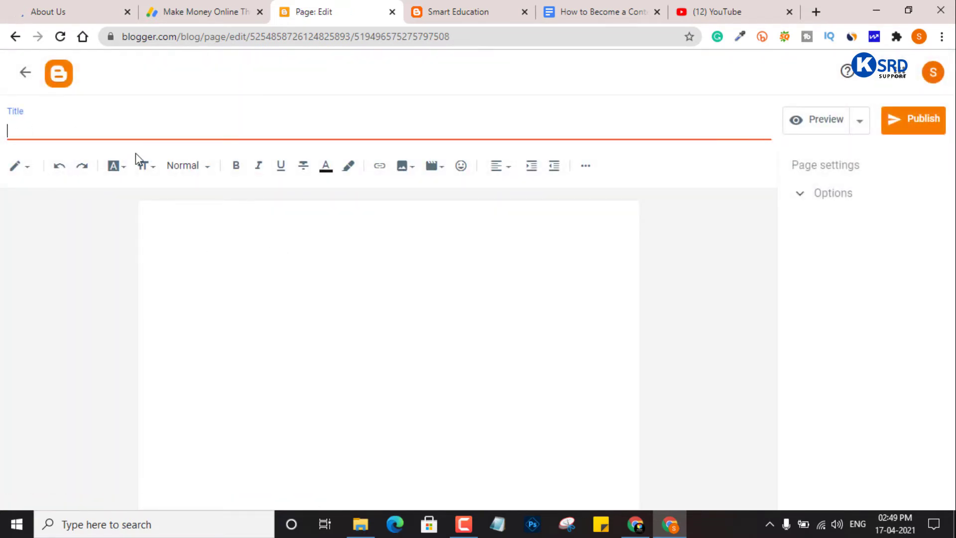
text(About Us)
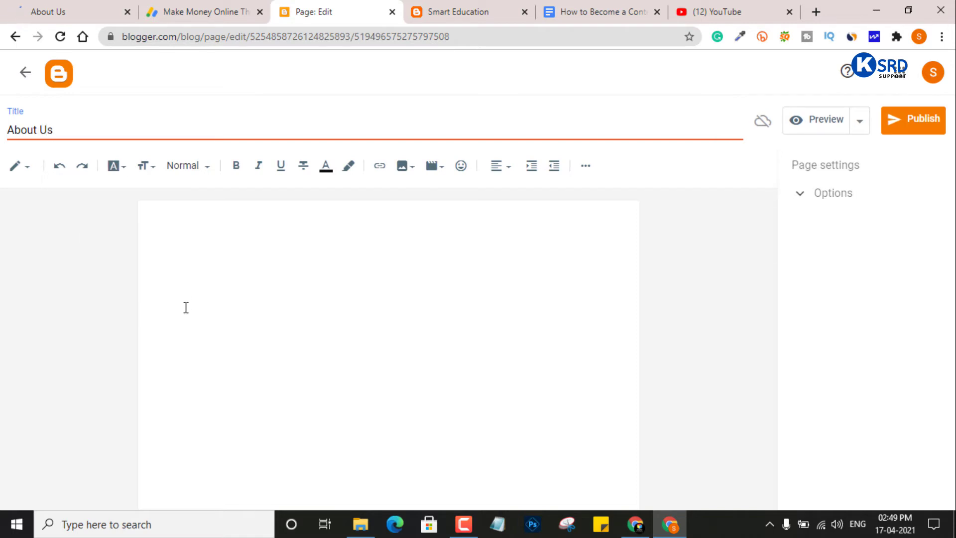
click(912, 122)
click(536, 319)
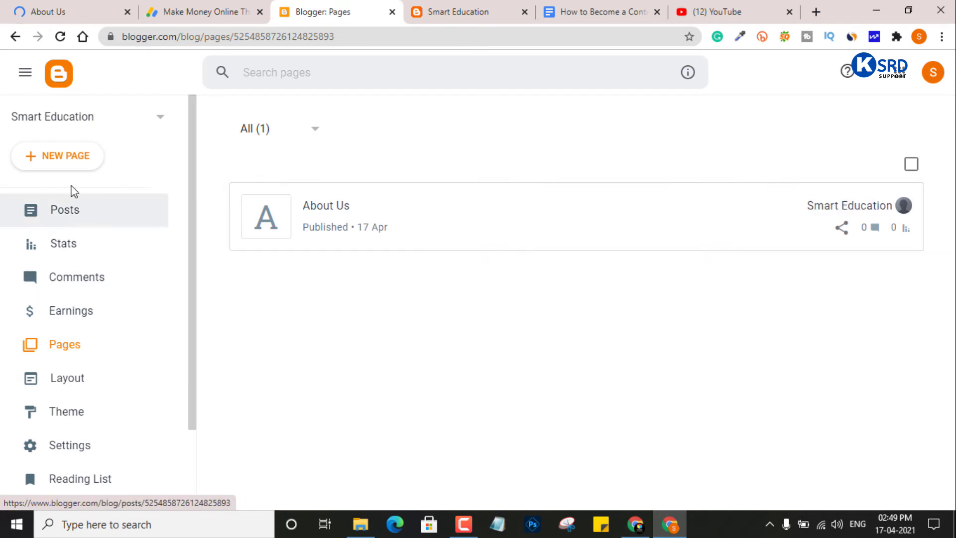
click(71, 159)
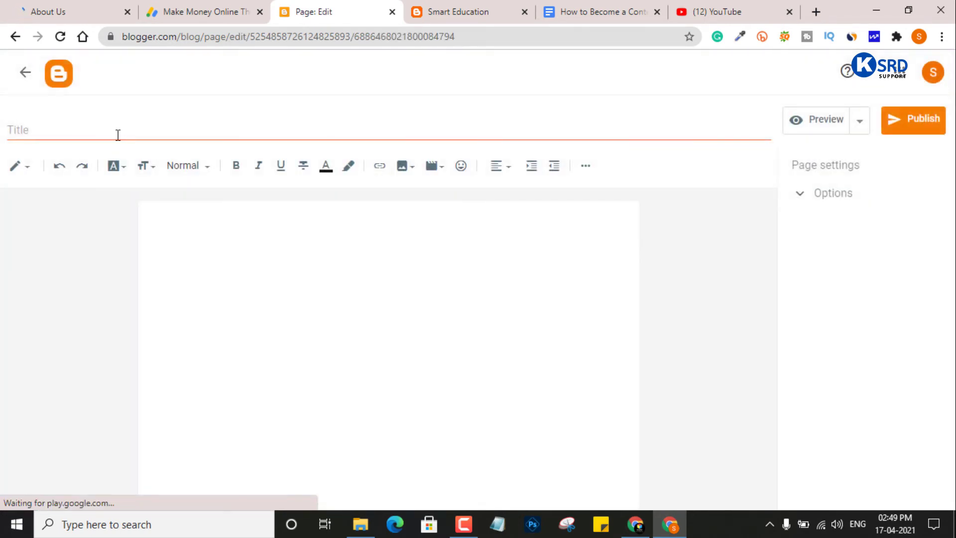
- Title the new page 'Contact Us' and publish it
click(117, 132)
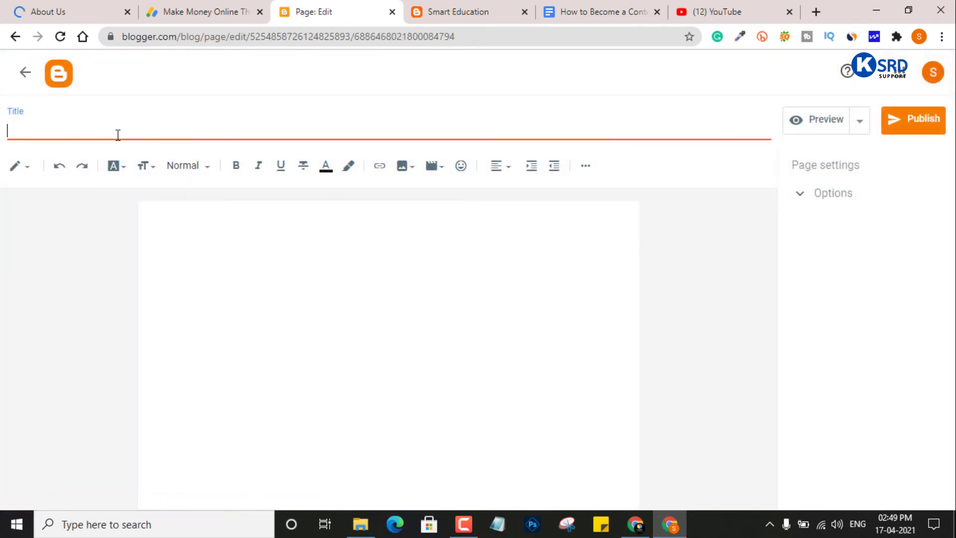
text(Contact Us)
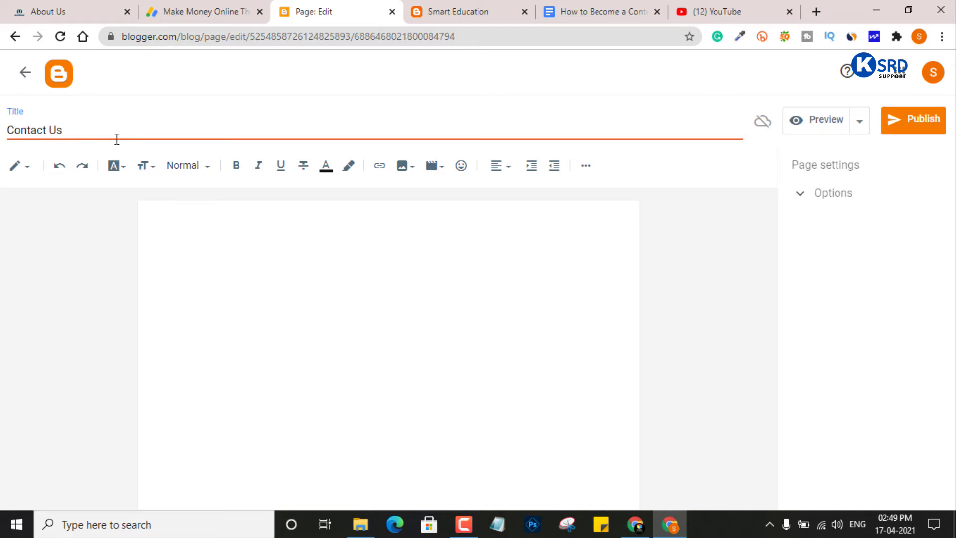
double_click(59, 130)
click(912, 119)
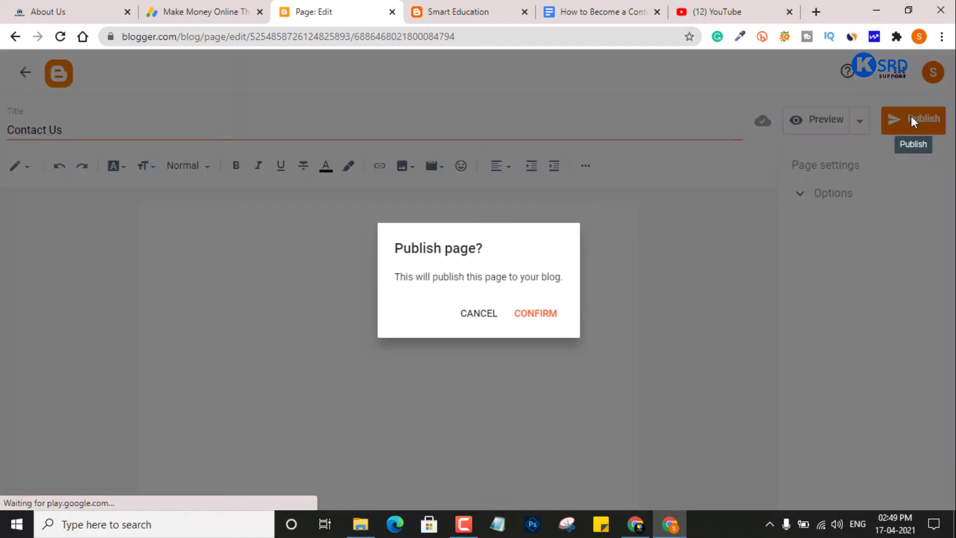
click(535, 314)
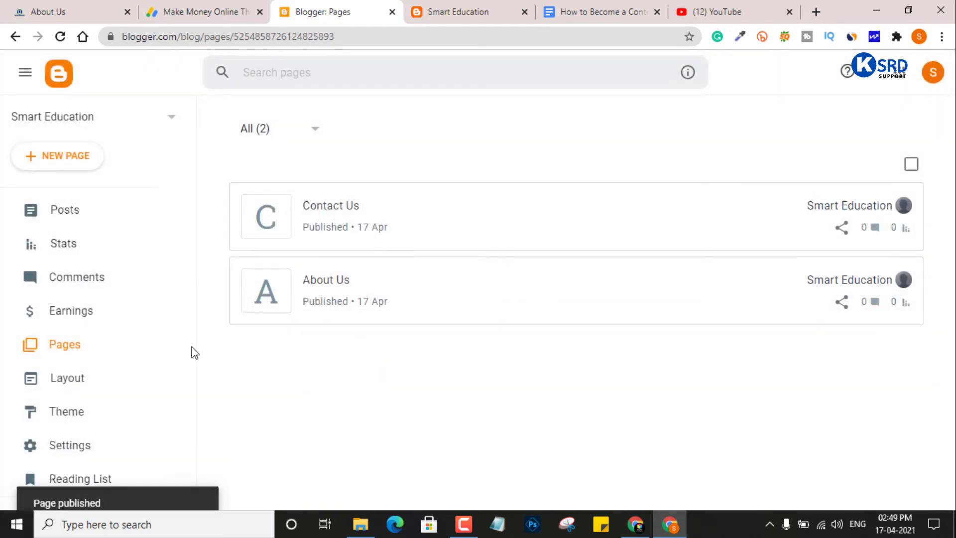
- Create a new page titled 'Privacy Policy' and publish it
click(57, 157)
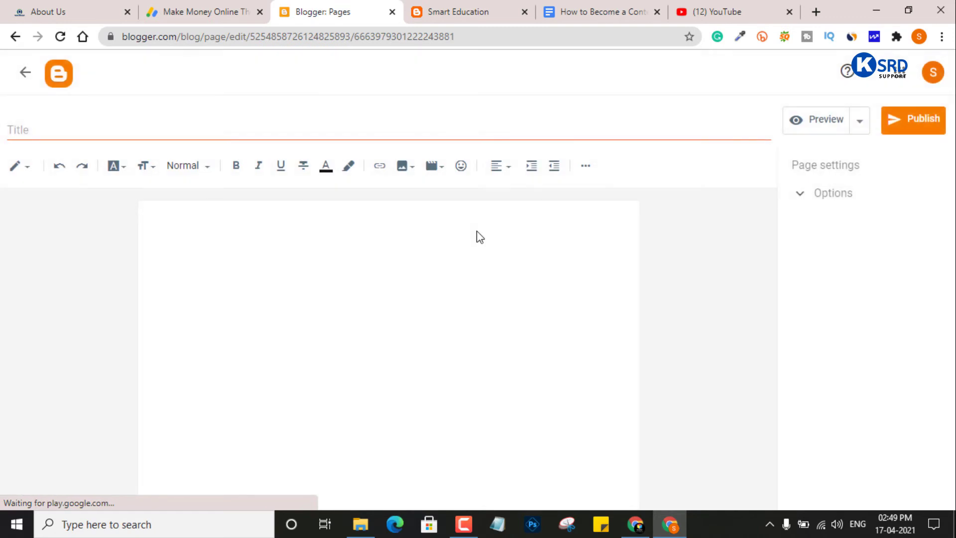
click(116, 131)
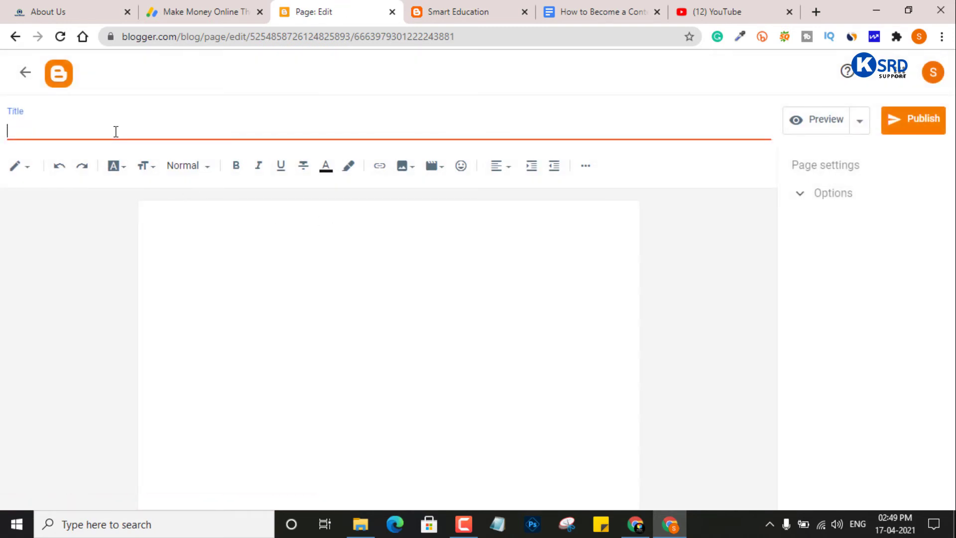
text(Privacy Policy)
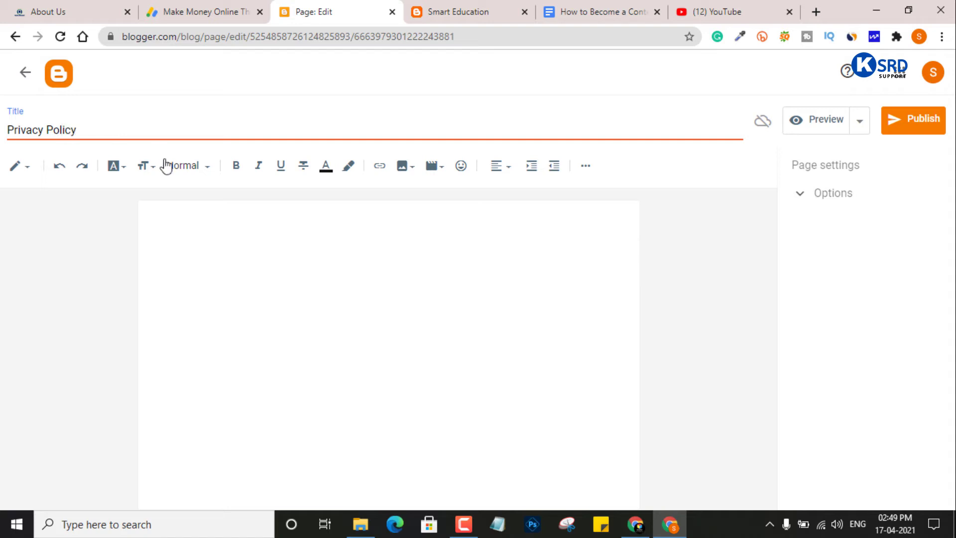
click(912, 119)
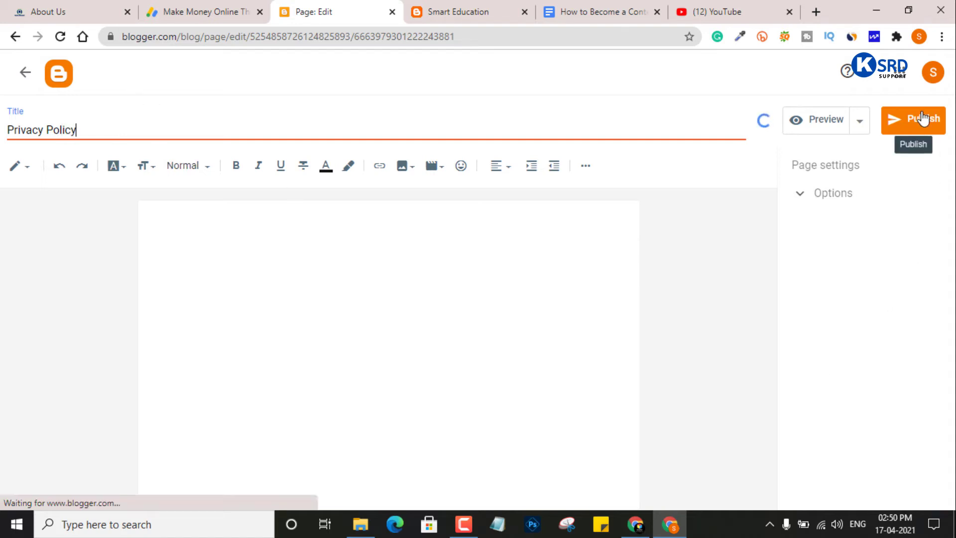
click(523, 315)
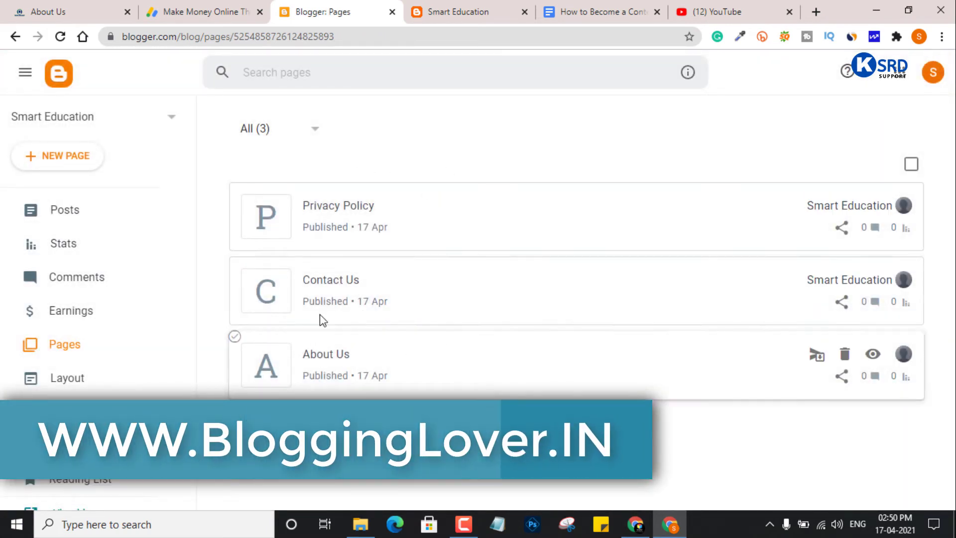
click(450, 9)
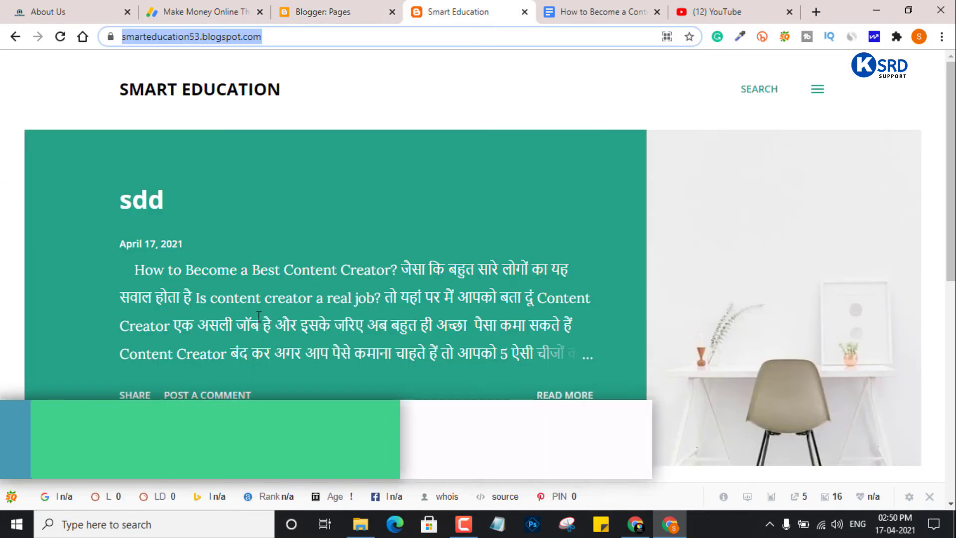
click(60, 36)
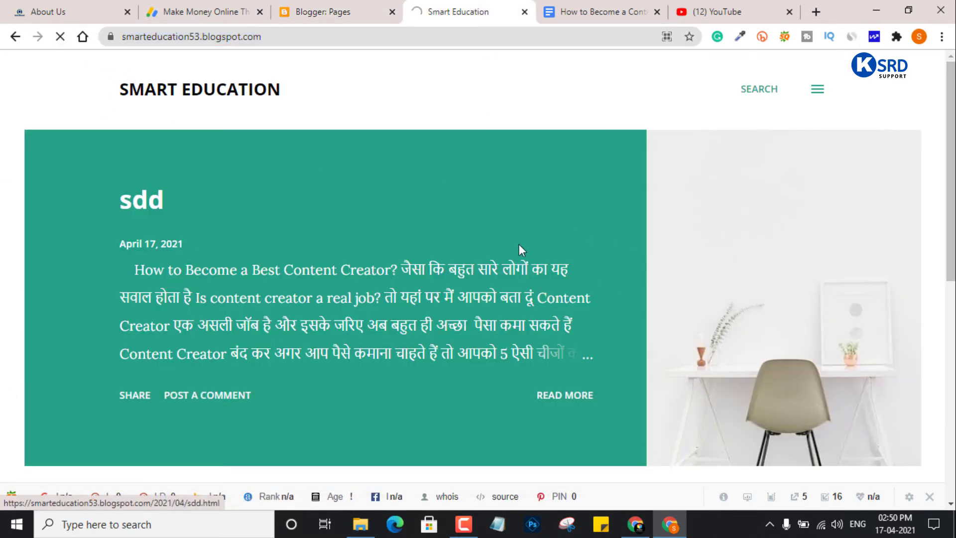
scroll(241, 328, down, 6)
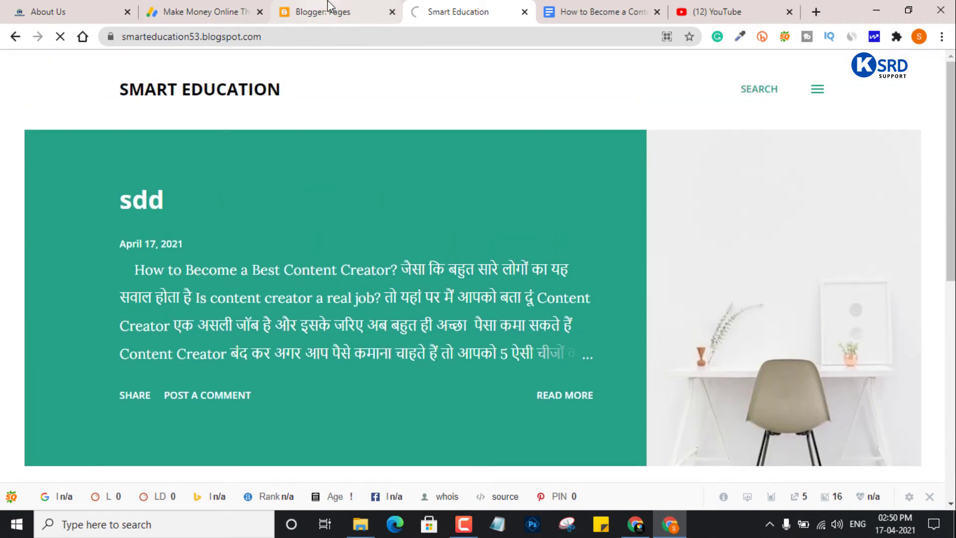
click(304, 10)
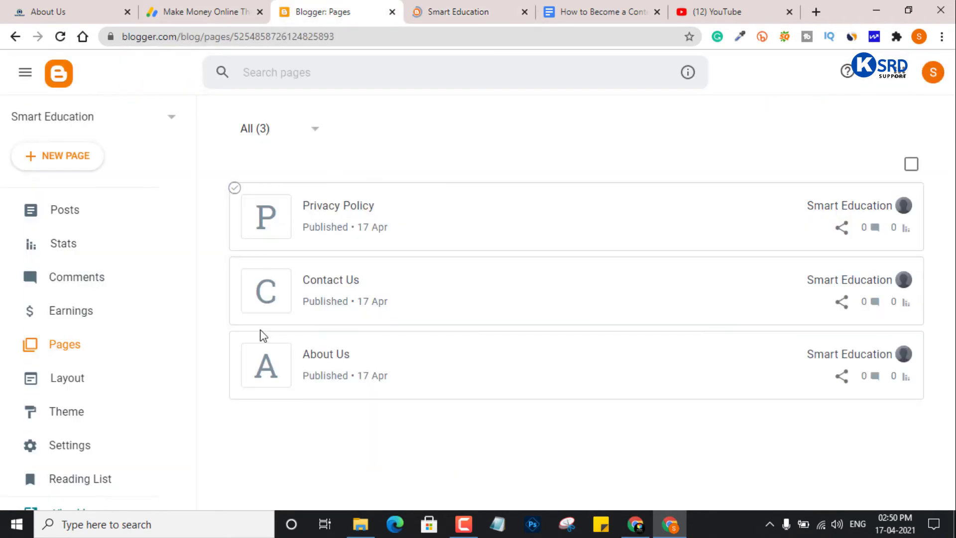
click(464, 9)
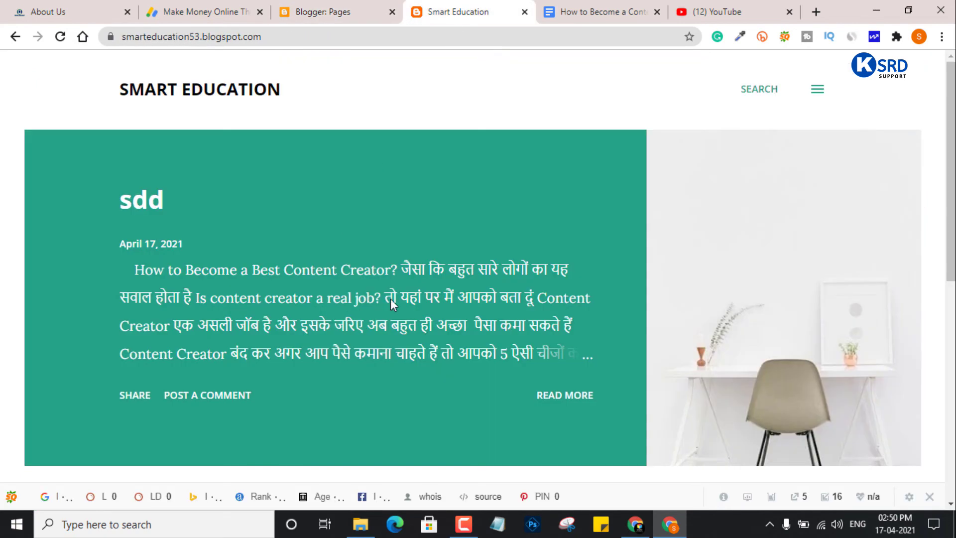
scroll(390, 298, down, 8)
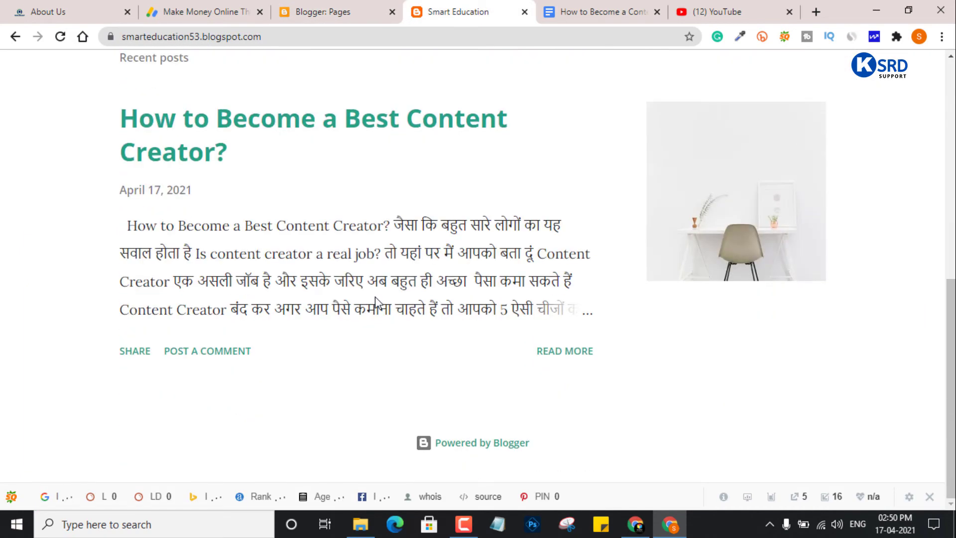
scroll(369, 295, up, 8)
click(324, 10)
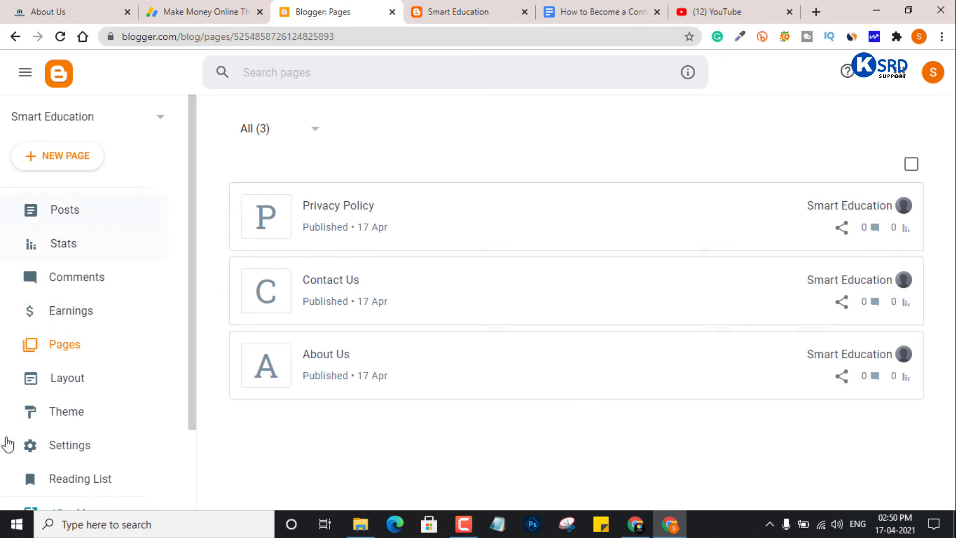
click(486, 9)
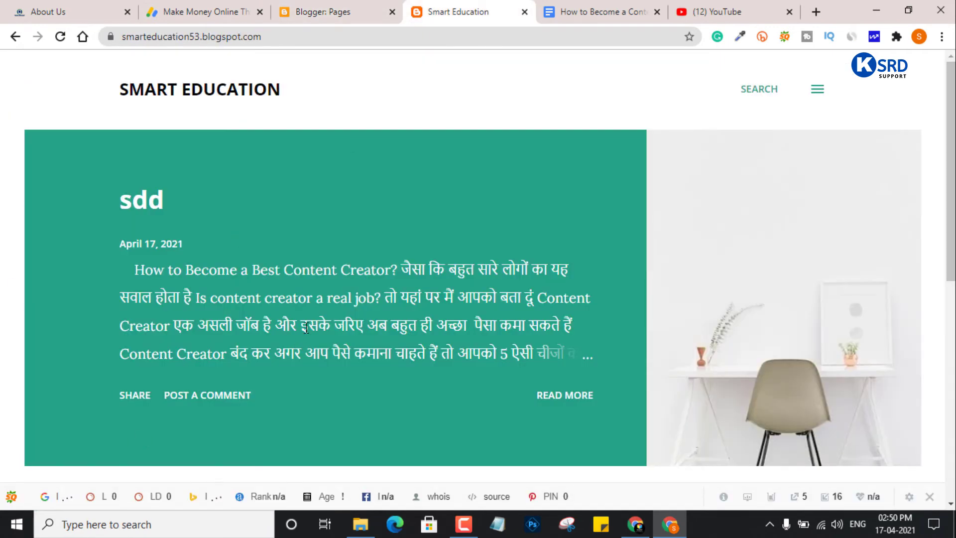
scroll(306, 329, down, 6)
scroll(297, 175, up, 6)
click(331, 10)
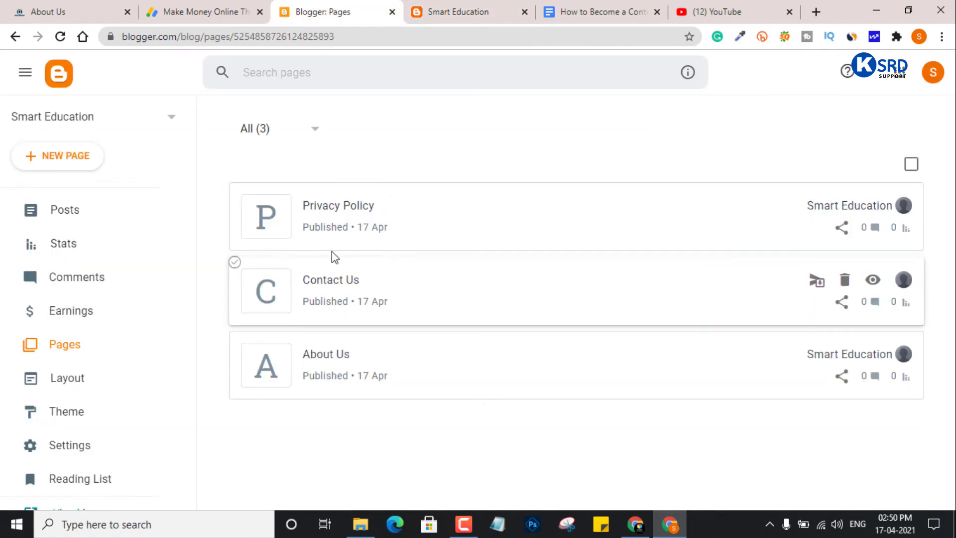
click(330, 211)
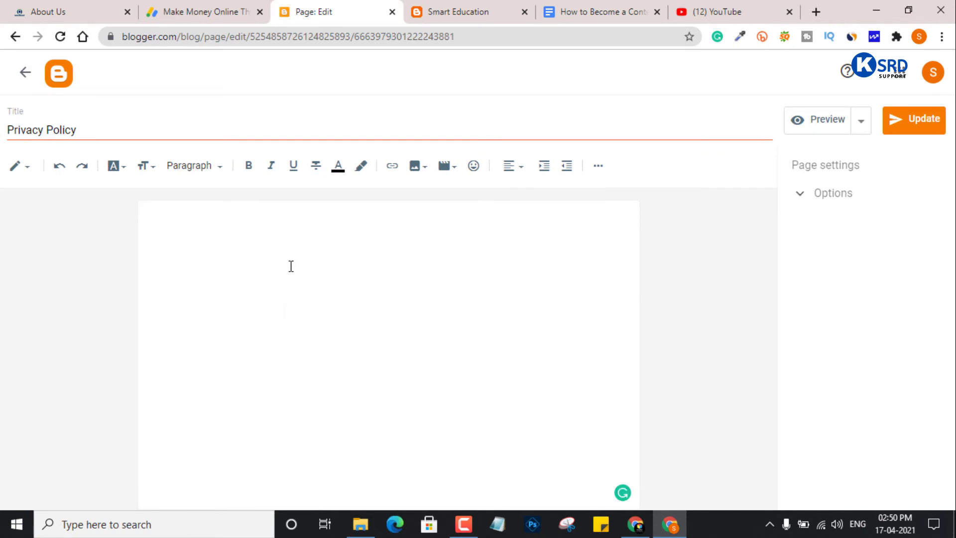
click(24, 83)
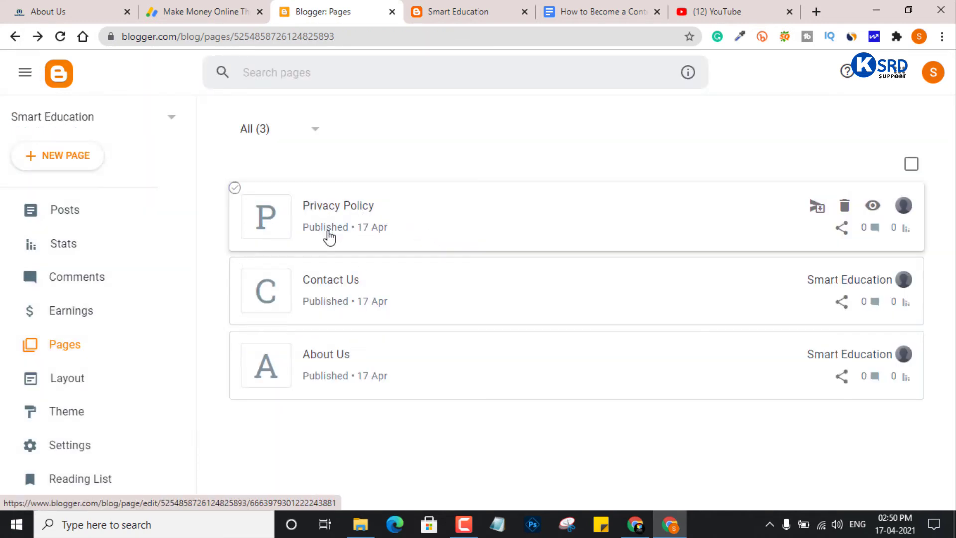
- Add a 'for more information' line with the contact e-mail address to the Contact Us body and update it
click(347, 296)
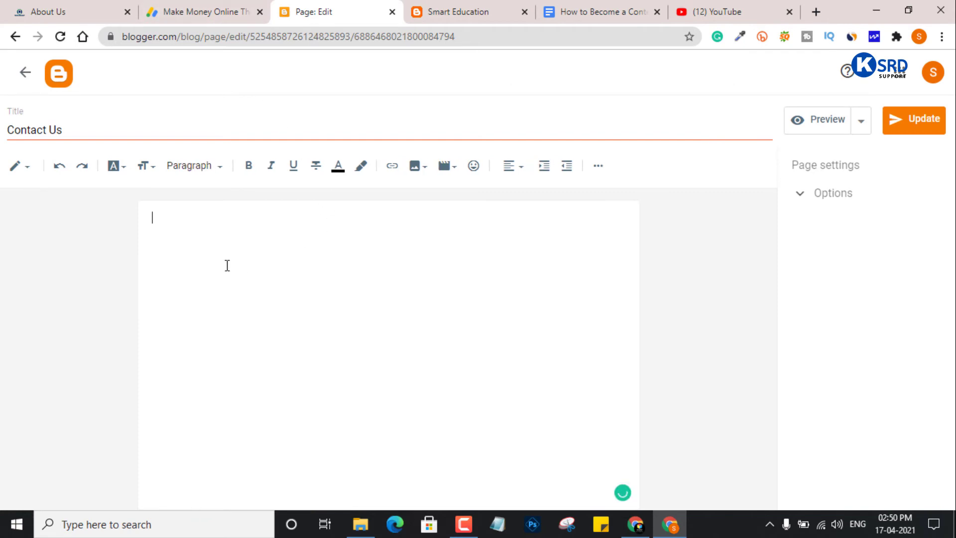
text(contEmai)
key(BackSpace)
key(BackSpace)
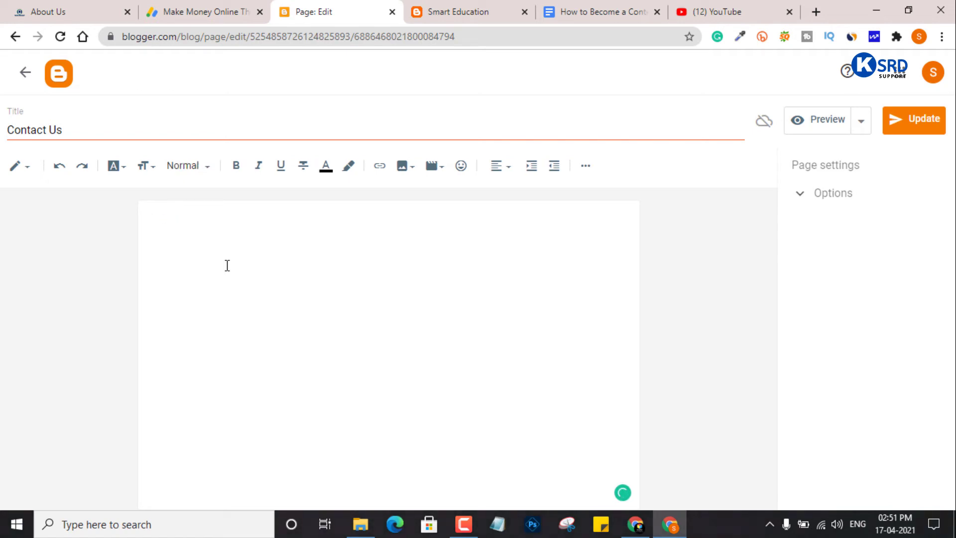
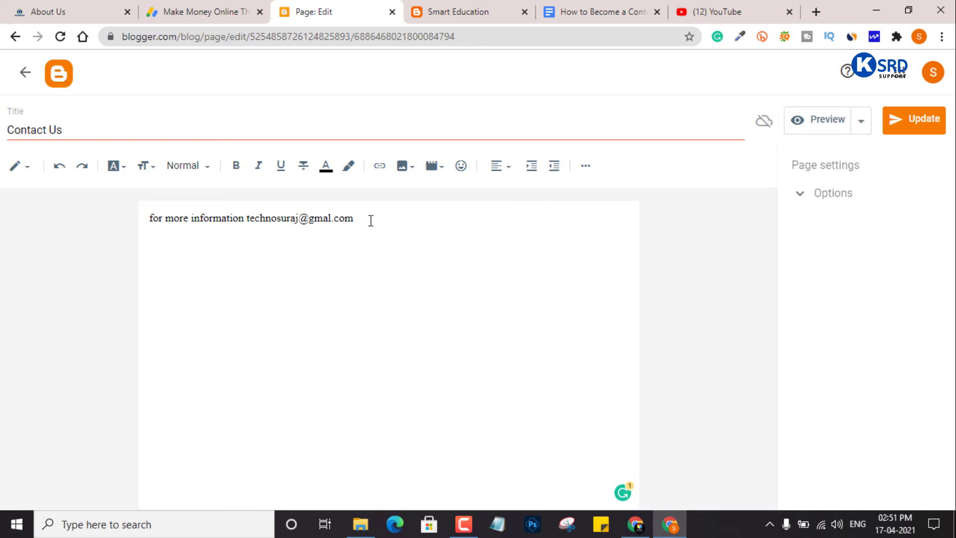
drag(371, 220, 85, 220)
click(483, 339)
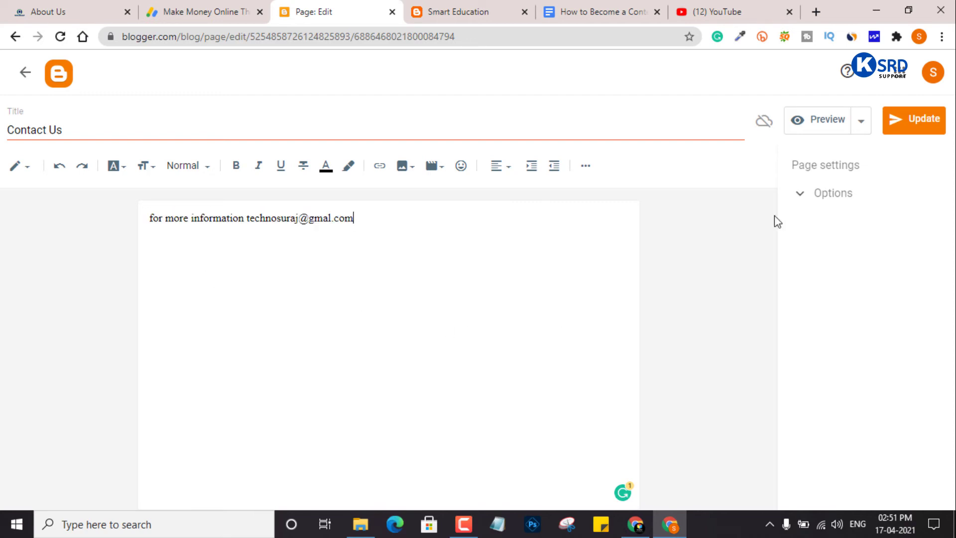
click(927, 124)
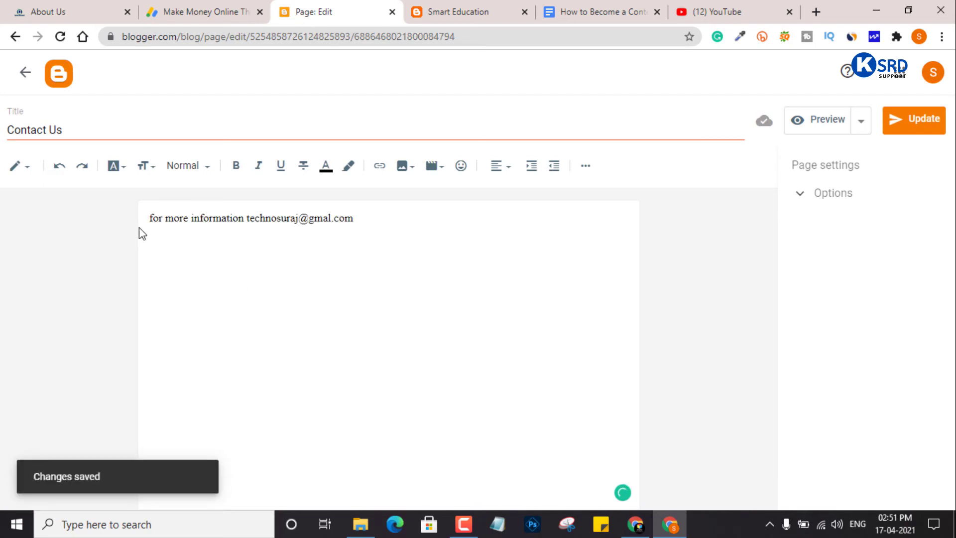
click(58, 74)
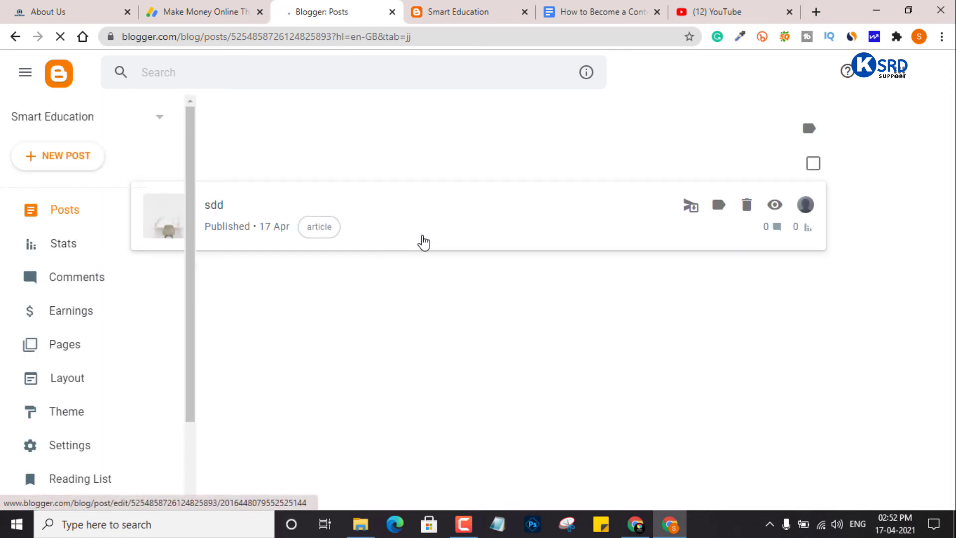
- Go to the Pages list and check that Privacy Policy, Contact Us and About Us are published
click(79, 346)
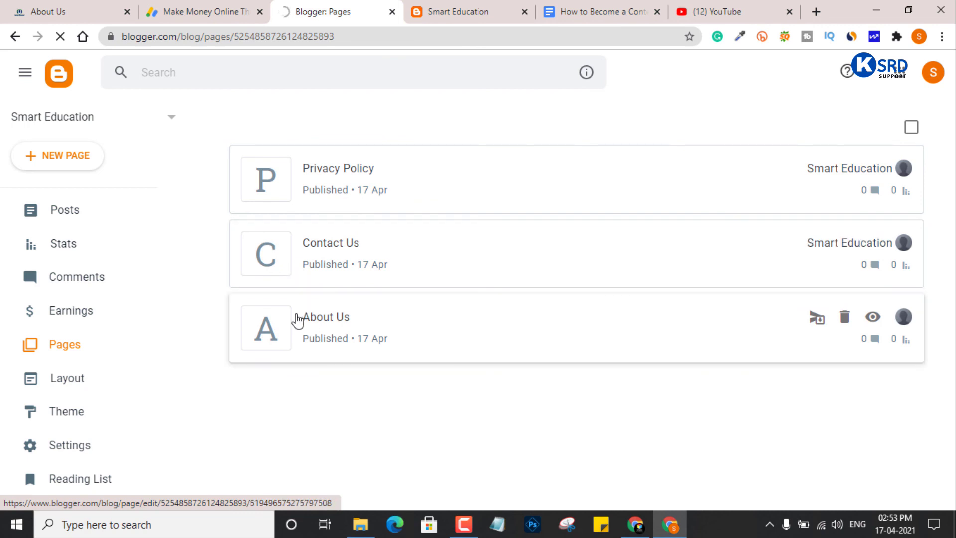
scroll(128, 399, down, 2)
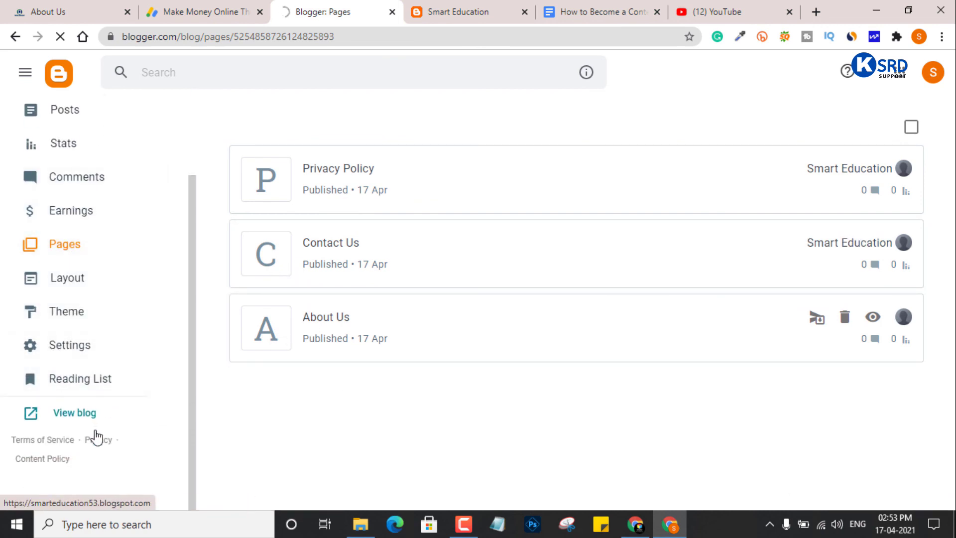
scroll(99, 277, up, 2)
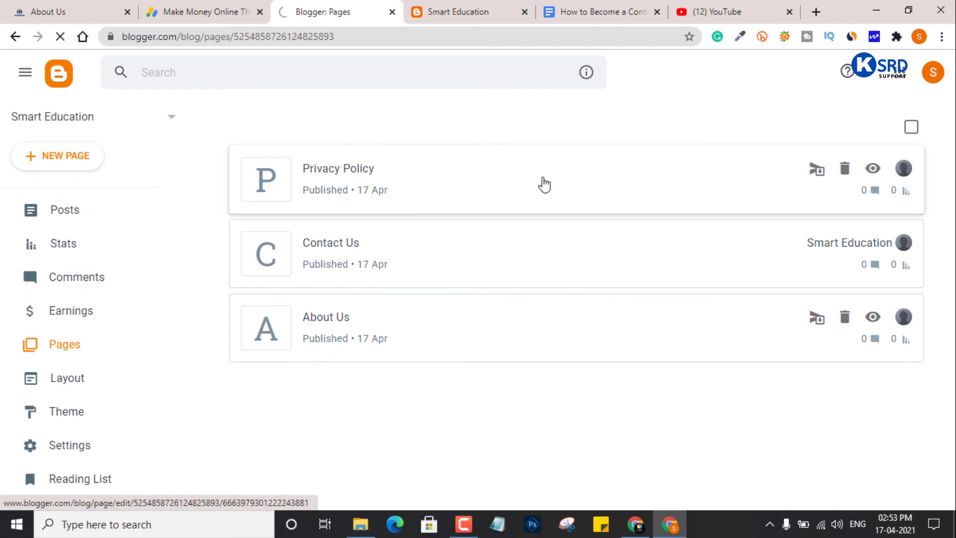